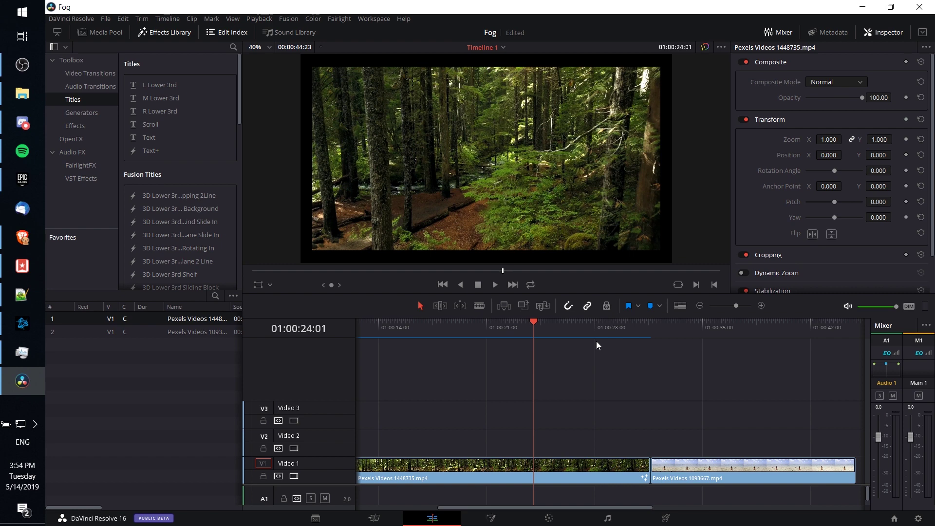
- Preview the forest clip and the beach clip around the cut
{"action": "key", "text": "space"}
{"action": "key", "text": "space"}
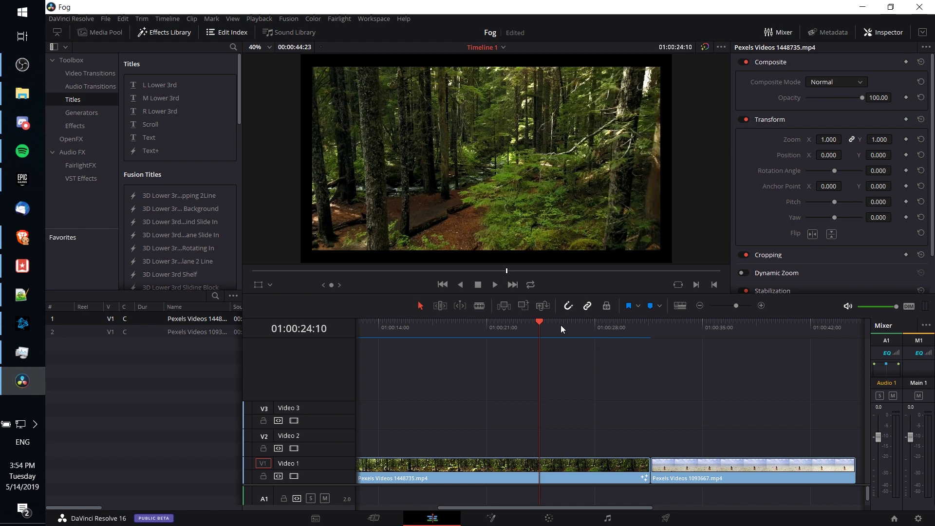
{"action": "left_click", "coordinate": [686, 327]}
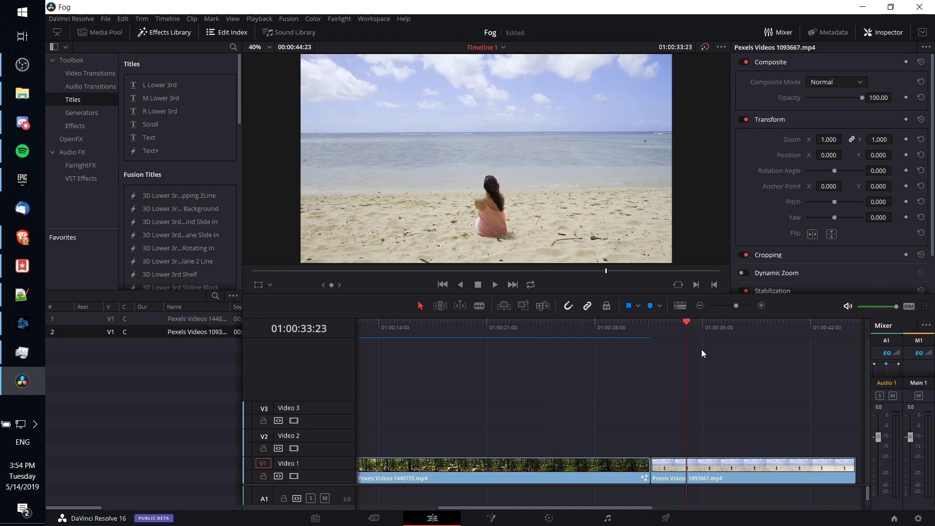
{"action": "left_click", "coordinate": [572, 327]}
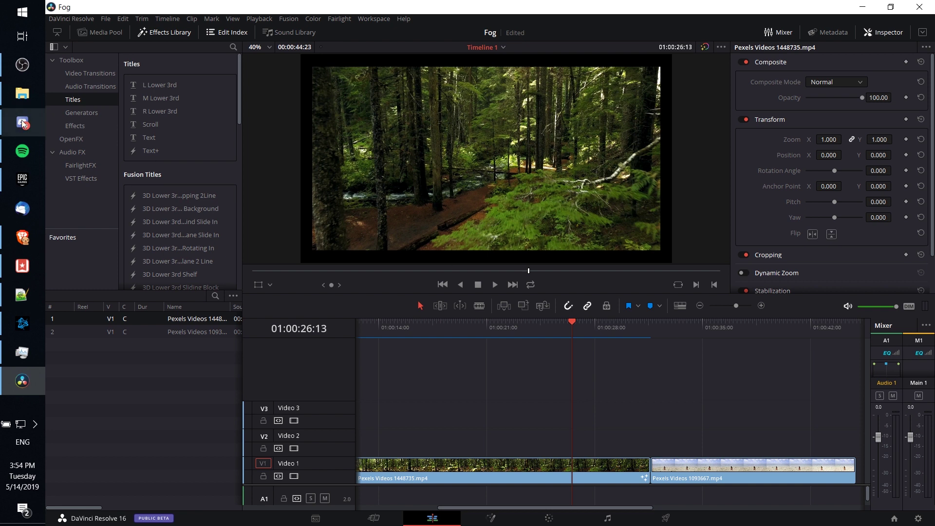
- Place an Adjustment Clip on Video 2 over the forest-to-beach cut, lengthened into the beach clip
{"action": "left_click", "coordinate": [100, 127]}
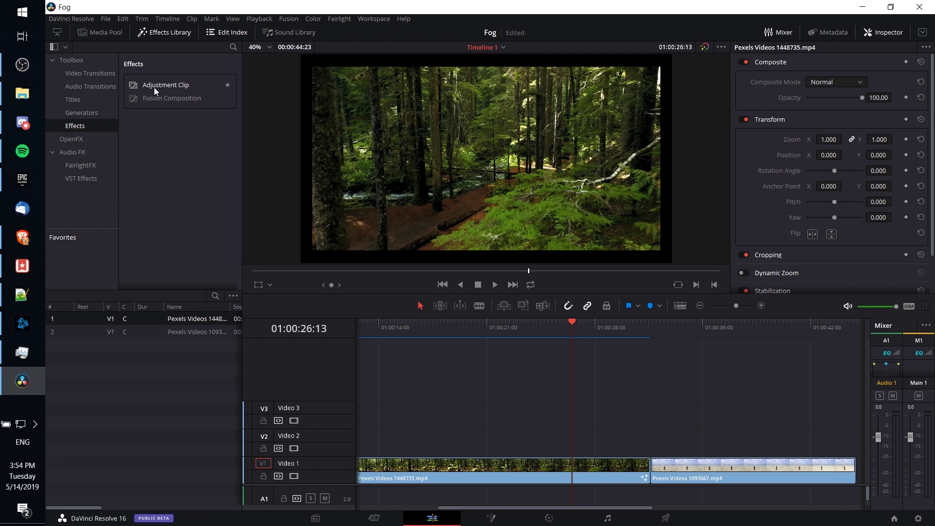
{"action": "left_click_drag", "start_coordinate": [154, 87], "coordinate": [606, 439]}
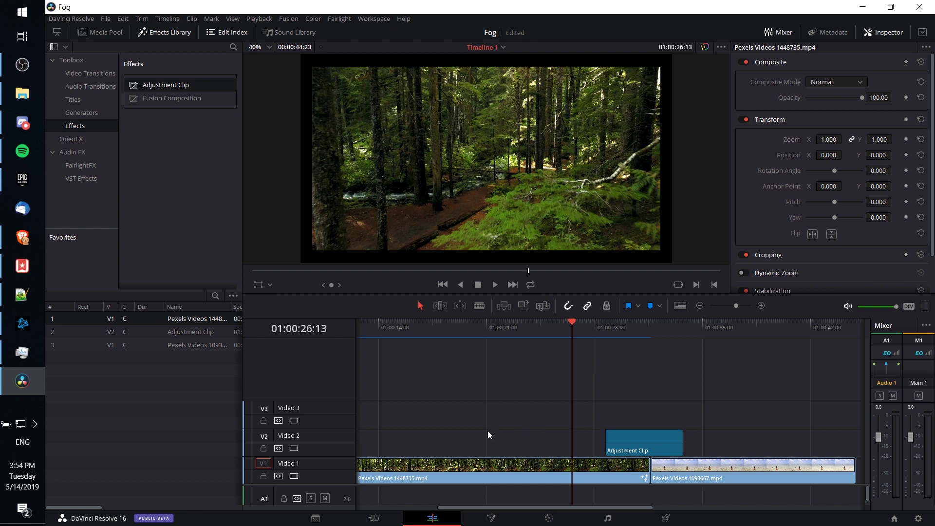
{"action": "left_click_drag", "start_coordinate": [621, 445], "coordinate": [624, 417]}
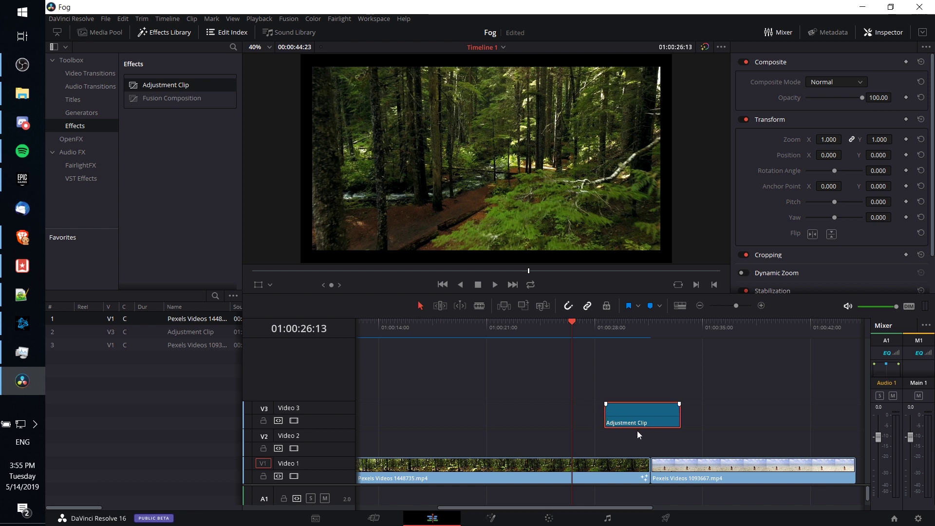
{"action": "left_click_drag", "start_coordinate": [632, 416], "coordinate": [594, 439]}
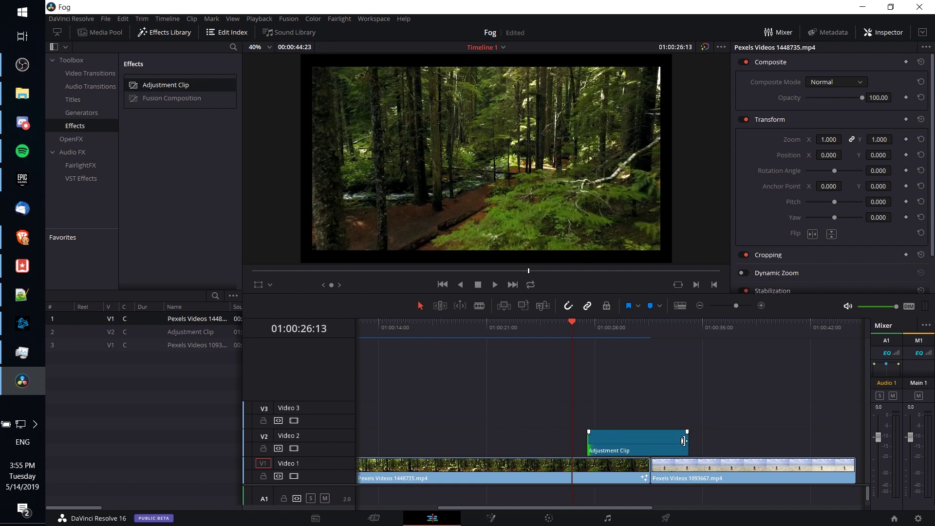
{"action": "left_click_drag", "start_coordinate": [683, 440], "coordinate": [716, 441]}
{"action": "left_click_drag", "start_coordinate": [568, 322], "coordinate": [616, 323]}
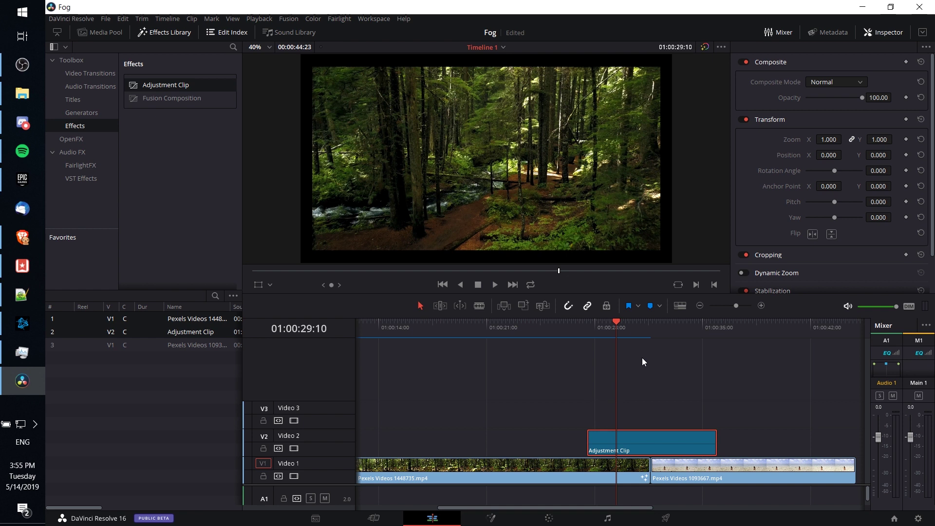
- Zoom the adjustment clip in to 1.360 near the cut
{"action": "left_click_drag", "start_coordinate": [828, 139], "coordinate": [874, 139]}
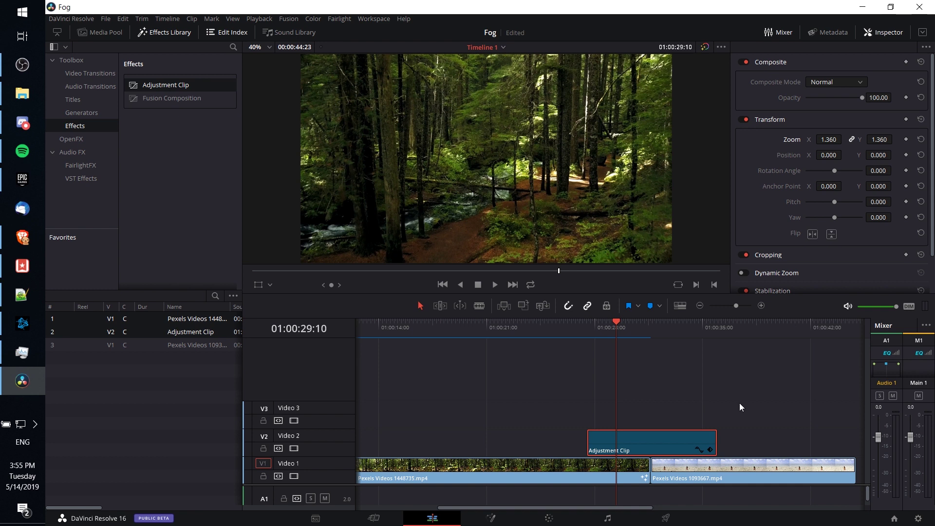
{"action": "left_click_drag", "start_coordinate": [628, 329], "coordinate": [675, 329]}
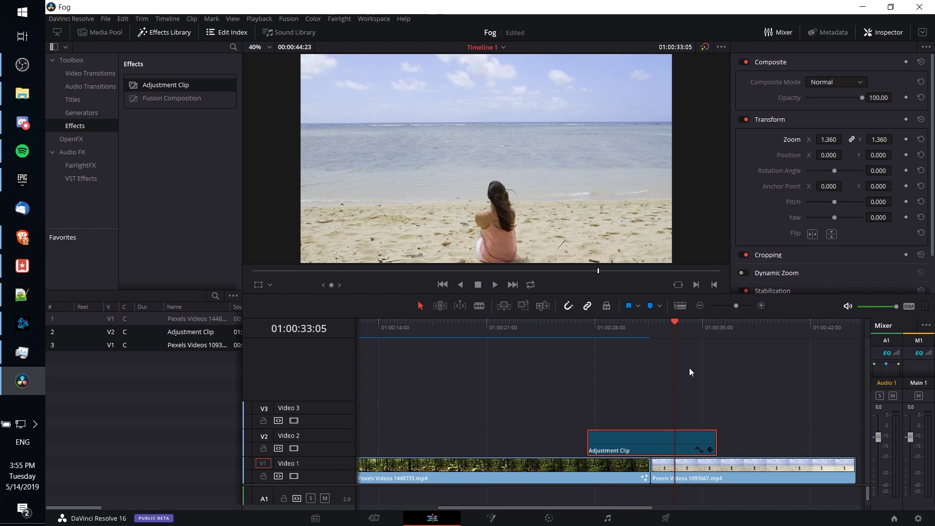
{"action": "key", "text": "ctrl+z"}
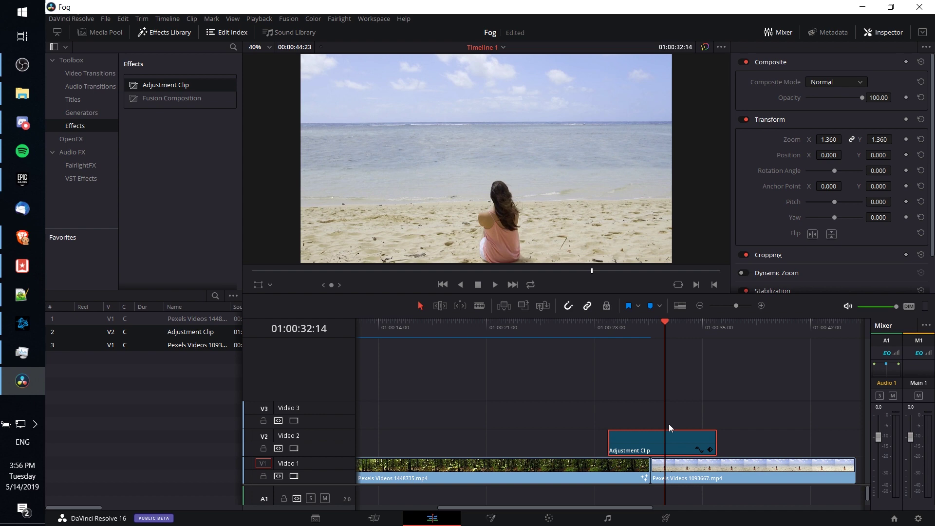
- Extend the adjustment clip's start back into the forest clip and park the playhead there
{"action": "left_click_drag", "start_coordinate": [613, 440], "coordinate": [468, 433]}
{"action": "left_click", "coordinate": [493, 334]}
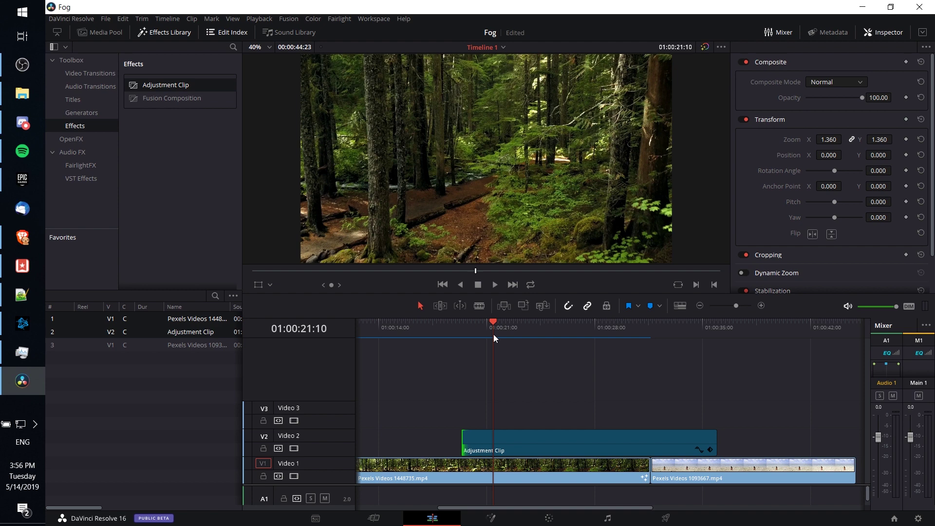
{"action": "left_click", "coordinate": [481, 326]}
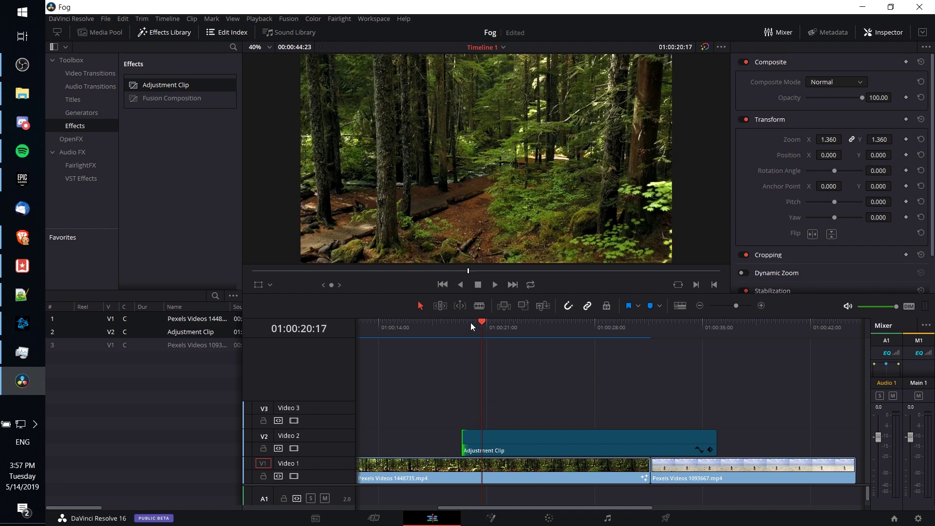
- Keyframe the adjustment clip's zoom at 1.000 on its first frame, then play the ramp toward 1.360
{"action": "left_click", "coordinate": [463, 329]}
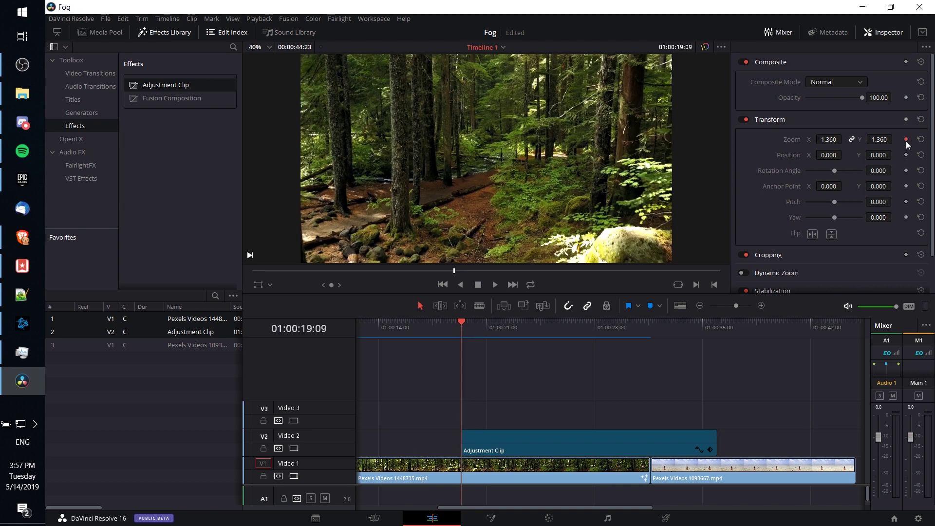
{"action": "left_click", "coordinate": [906, 140]}
{"action": "left_click", "coordinate": [485, 323]}
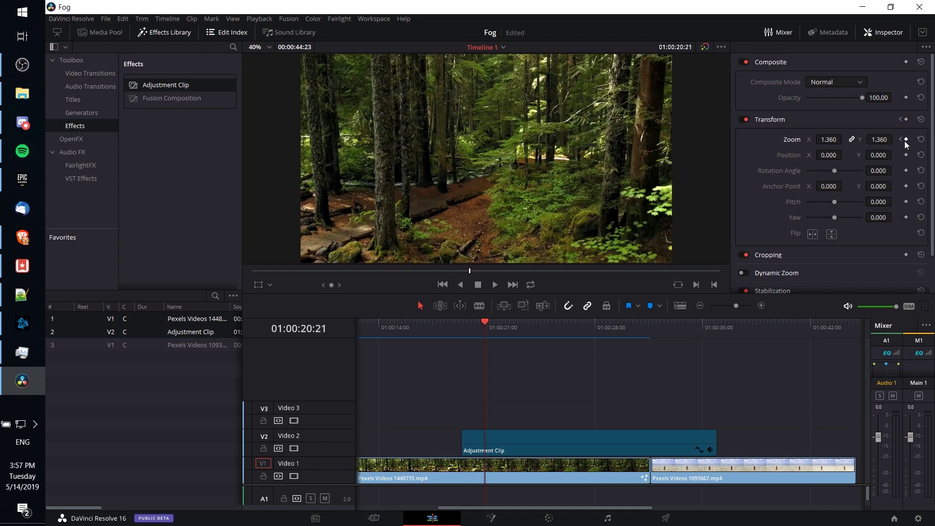
{"action": "left_click_drag", "start_coordinate": [484, 324], "coordinate": [468, 323]}
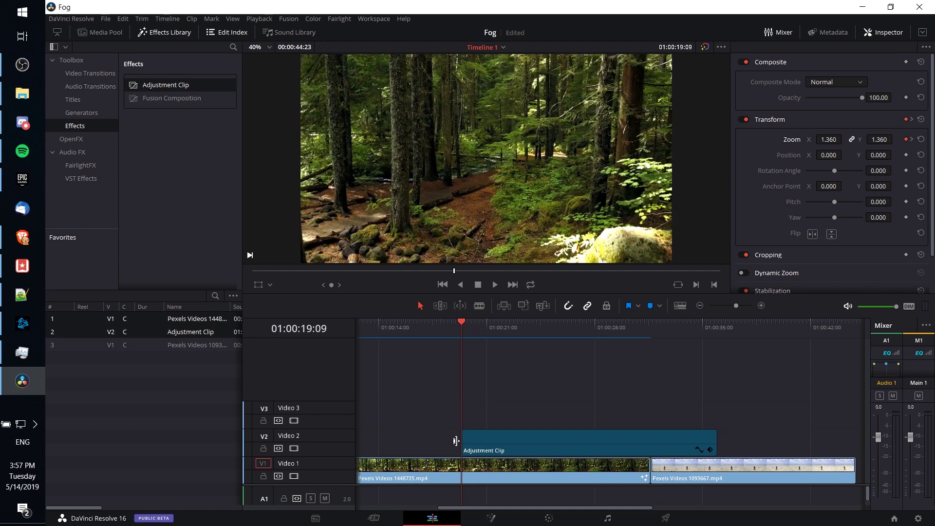
{"action": "left_click_drag", "start_coordinate": [829, 139], "coordinate": [844, 140]}
{"action": "double_click", "coordinate": [828, 139]}
{"action": "type", "text": "1"}
{"action": "key", "text": "Return"}
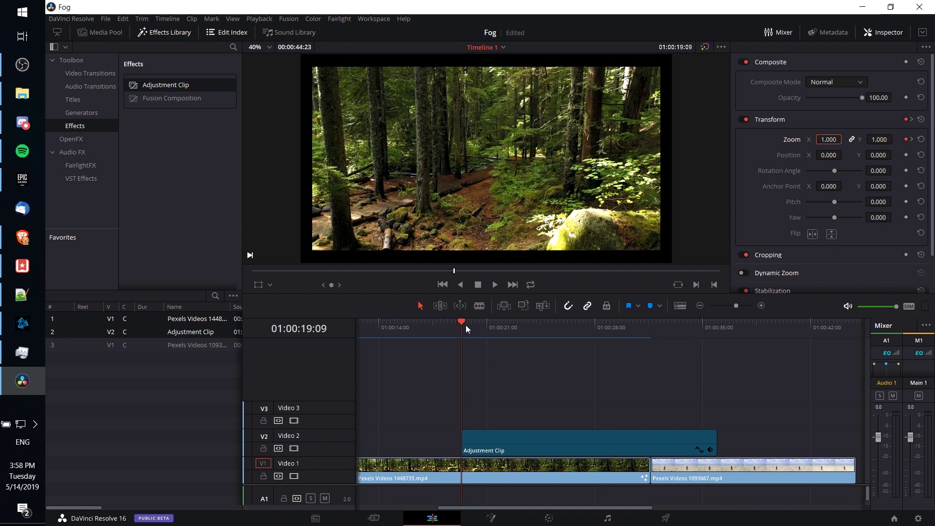
{"action": "mouse_move", "coordinate": [459, 327]}
{"action": "left_mouse_down"}
{"action": "mouse_move", "coordinate": [486, 325]}
{"action": "mouse_move", "coordinate": [448, 327]}
{"action": "left_mouse_up"}
{"action": "key", "text": "space"}
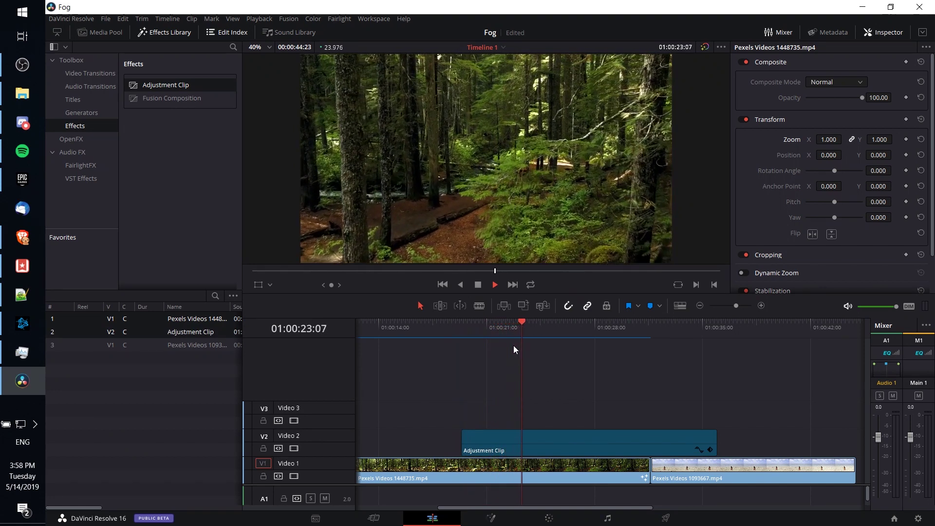
- Add the 3D Title In A Box title to Video 3 and preview it over the forest footage
{"action": "left_click", "coordinate": [513, 347]}
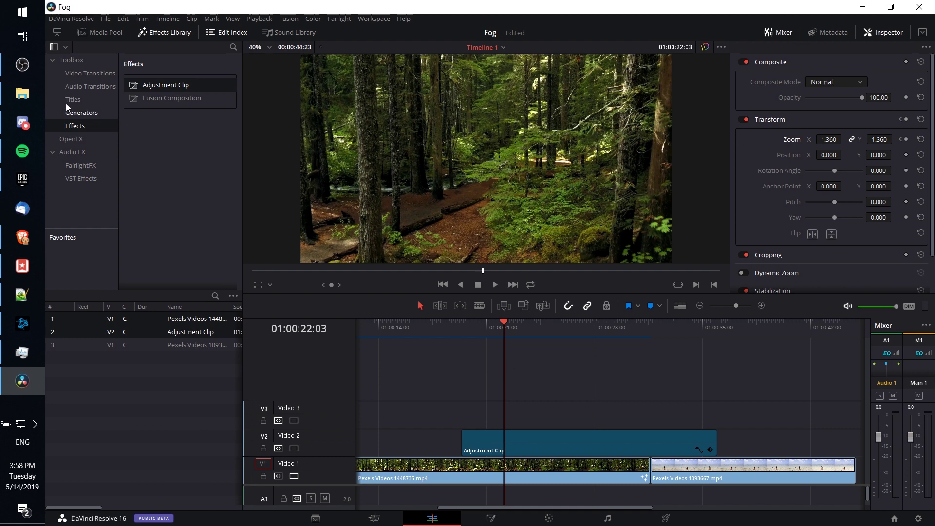
{"action": "left_click", "coordinate": [80, 103]}
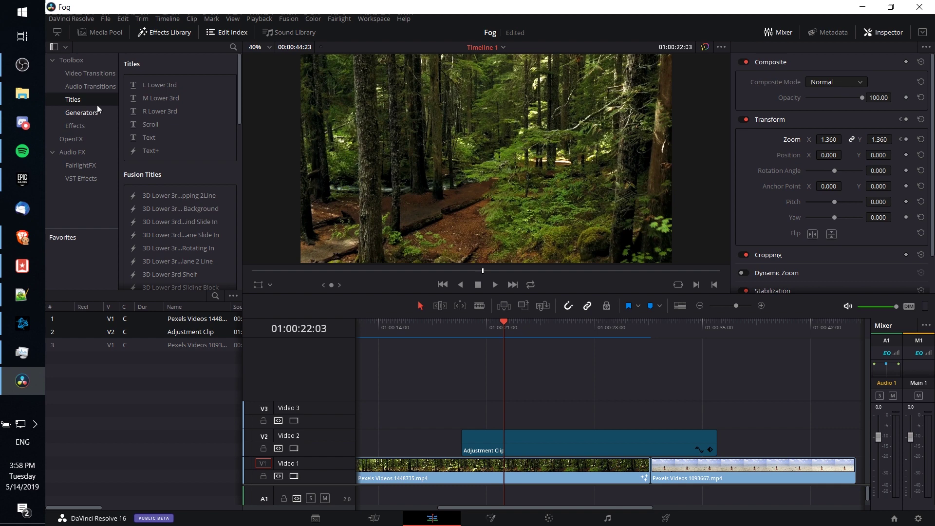
{"action": "scroll", "coordinate": [160, 145], "scroll_direction": "down", "scroll_amount": 10}
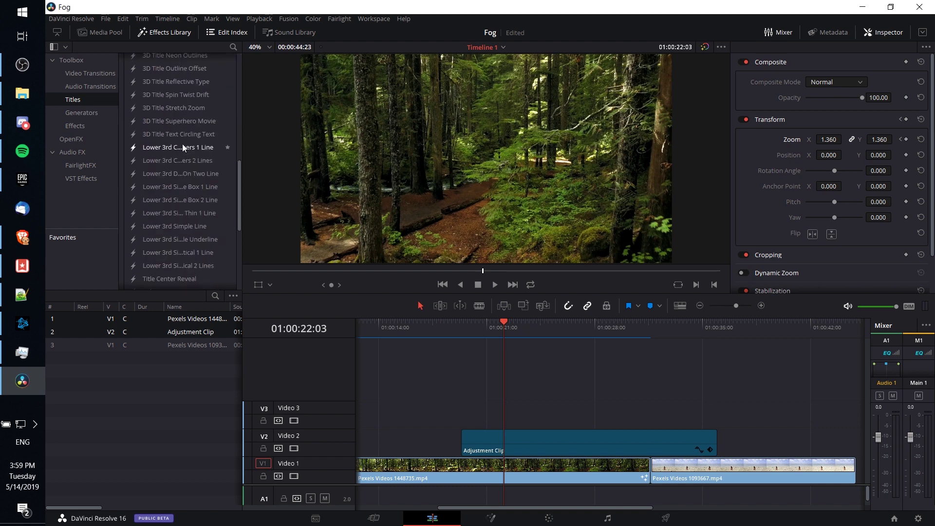
{"action": "scroll", "coordinate": [182, 144], "scroll_direction": "up", "scroll_amount": 3}
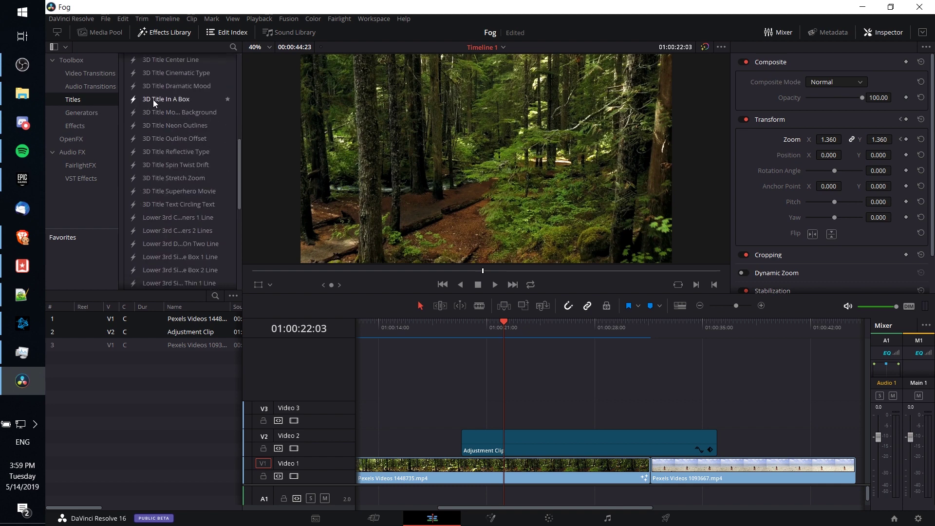
{"action": "left_click_drag", "start_coordinate": [153, 100], "coordinate": [492, 419]}
{"action": "left_click", "coordinate": [513, 330]}
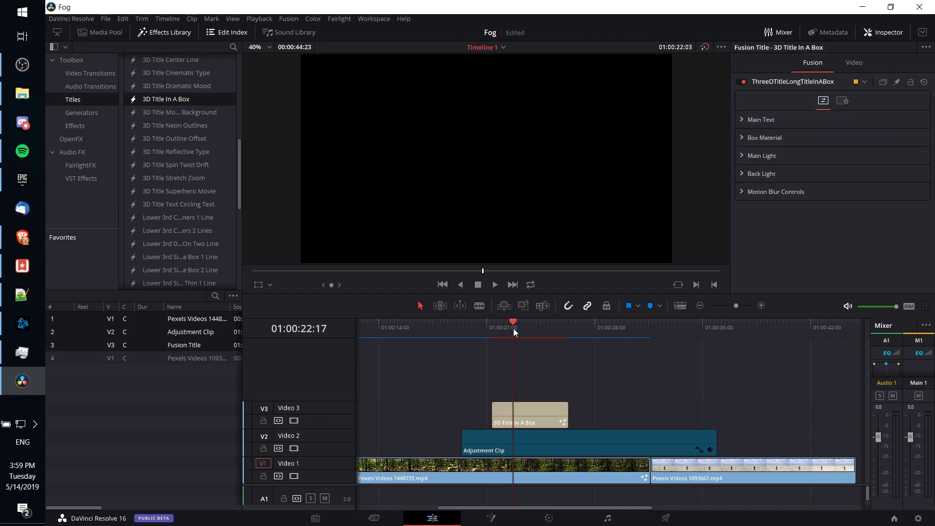
{"action": "left_click_drag", "start_coordinate": [494, 323], "coordinate": [524, 322]}
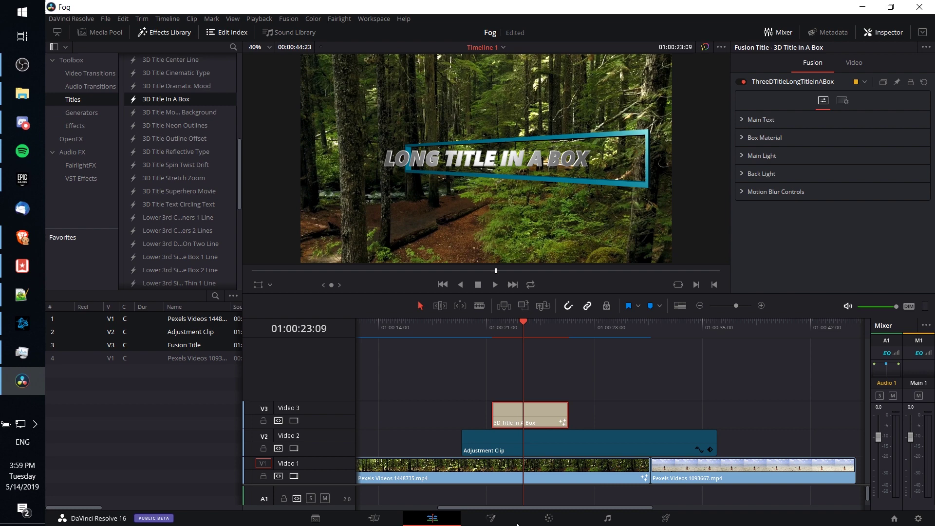
{"action": "left_click", "coordinate": [545, 447]}
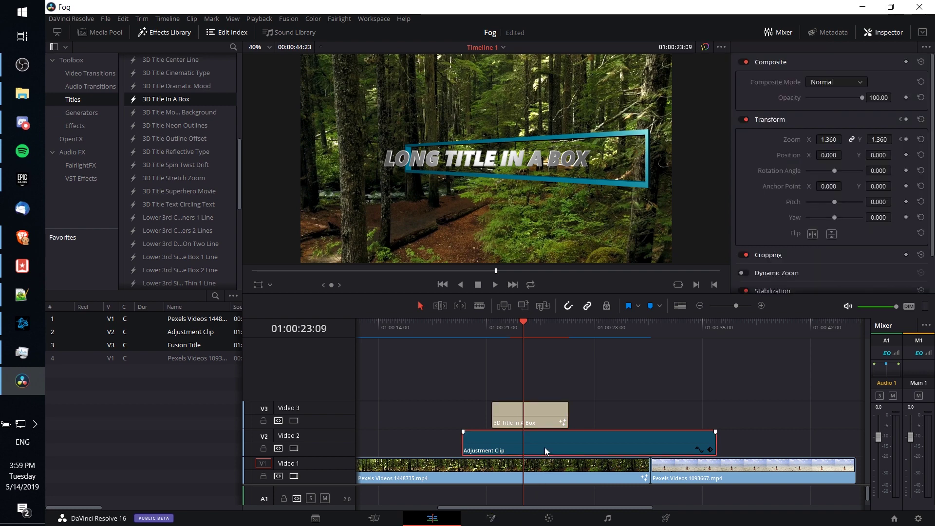
- Nudge the adjustment clip about four frames earlier on Video 2, adding an empty Video 4 track
{"action": "left_click_drag", "start_coordinate": [545, 447], "coordinate": [541, 387]}
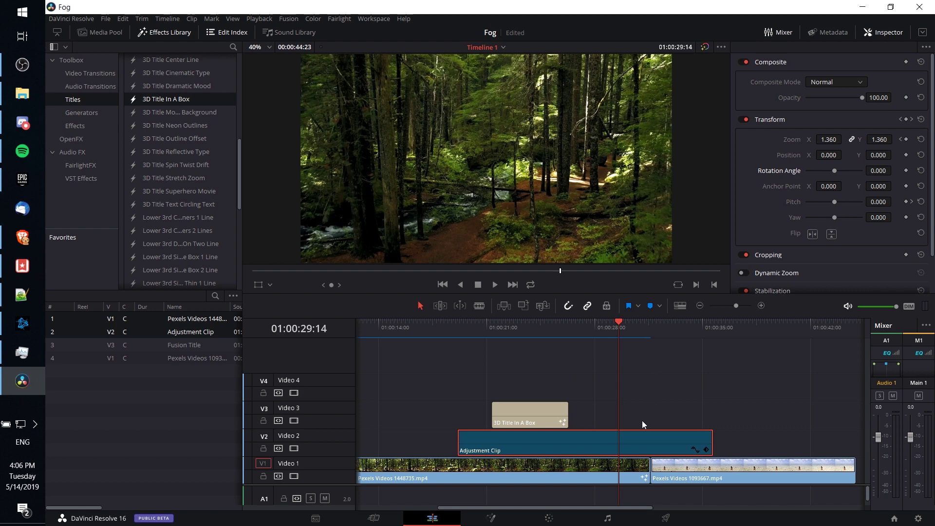
- Keyframe the adjustment clip's Rotation Angle from 0 before the cut to 720 inside the beach clip
{"action": "left_click", "coordinate": [625, 471]}
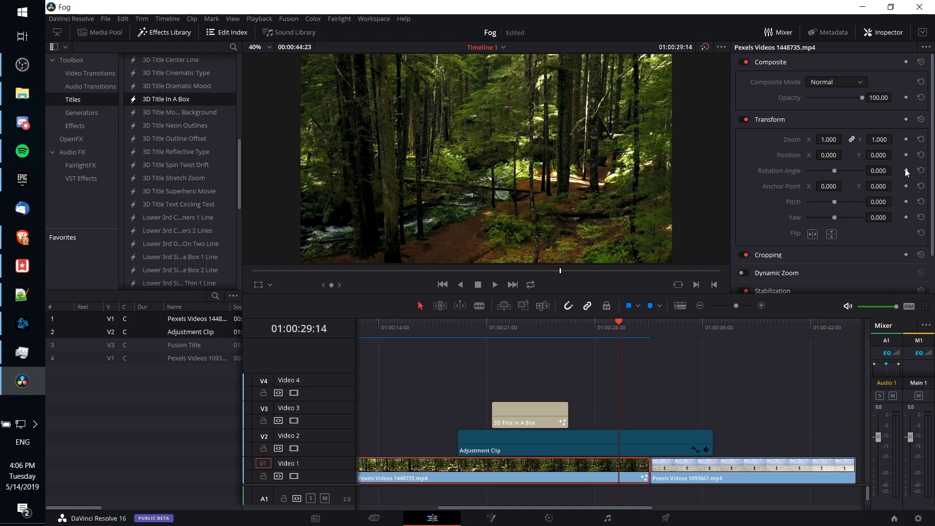
{"action": "left_click", "coordinate": [647, 441]}
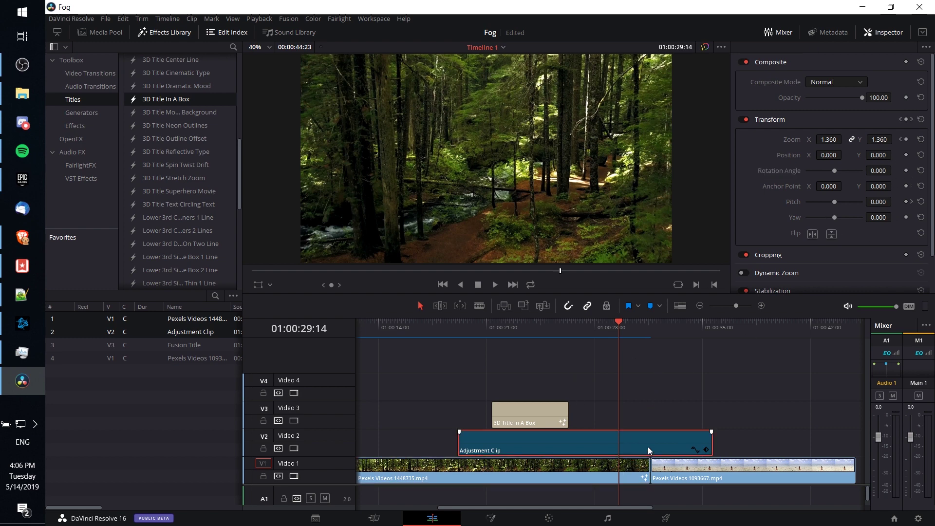
{"action": "left_click", "coordinate": [905, 170]}
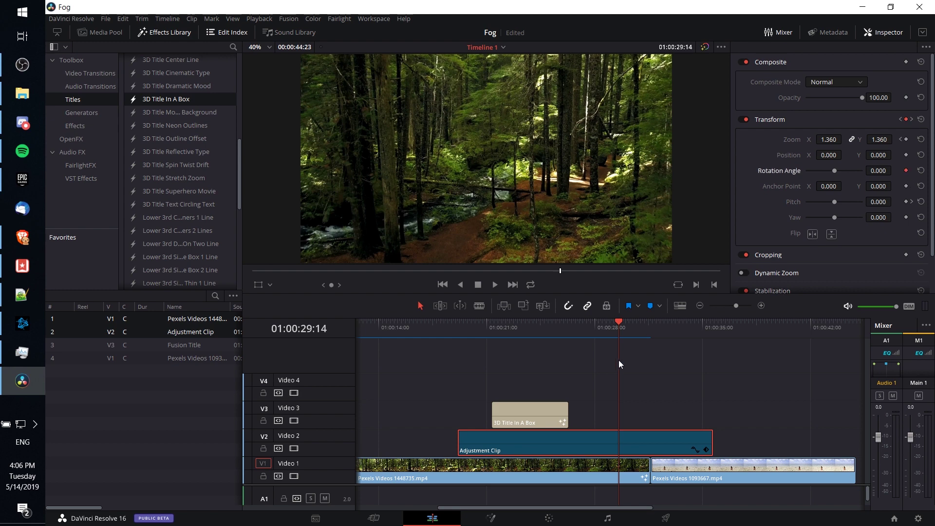
{"action": "left_click_drag", "start_coordinate": [661, 329], "coordinate": [676, 327]}
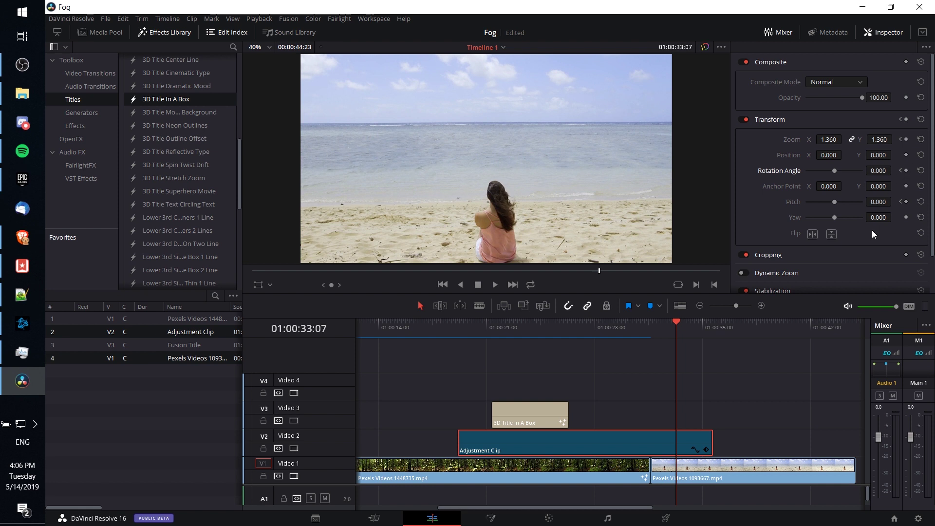
{"action": "left_click", "coordinate": [878, 170]}
{"action": "type", "text": "720"}
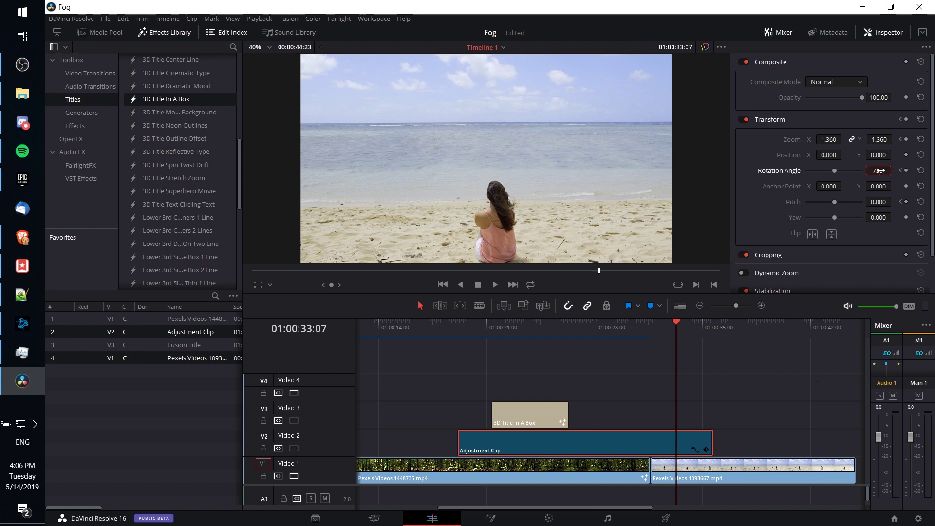
{"action": "key", "text": "Return"}
{"action": "left_click", "coordinate": [678, 325]}
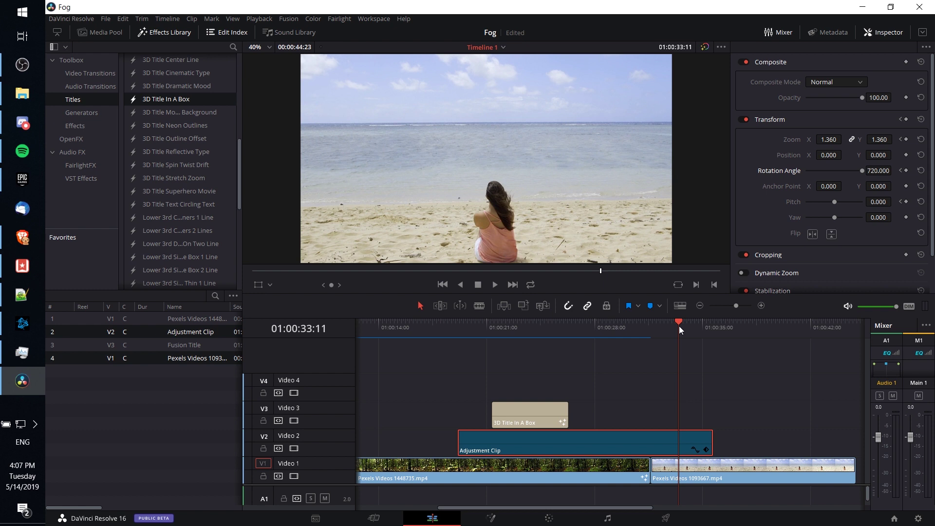
- Play back the spin from the forest clip through the cut
{"action": "left_click", "coordinate": [609, 331]}
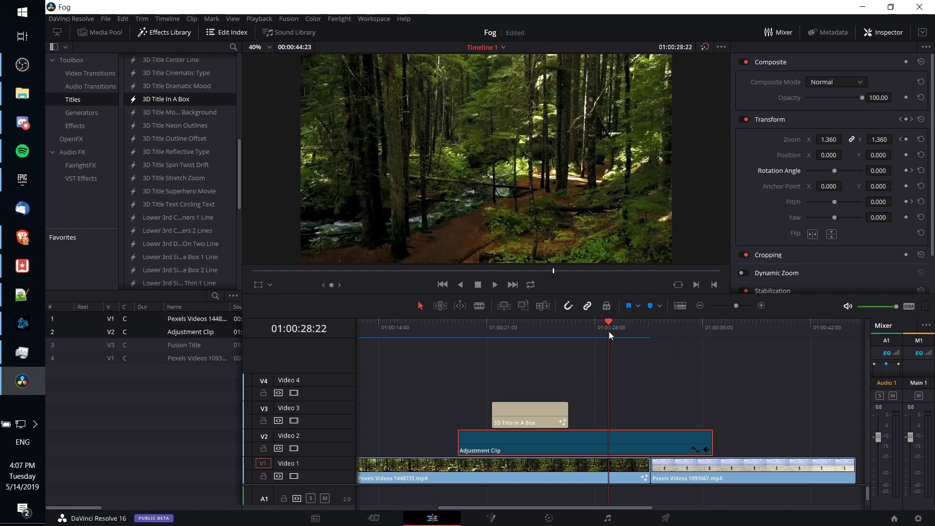
{"action": "key", "text": "space"}
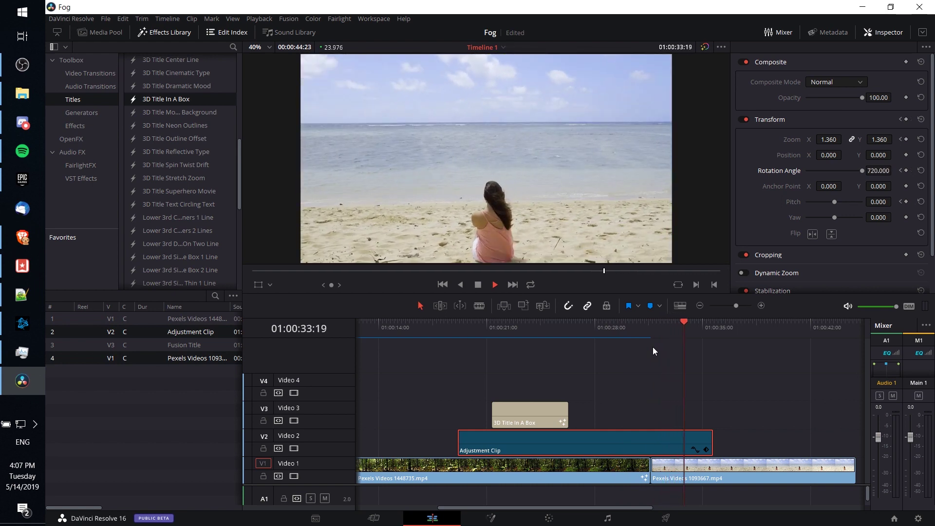
{"action": "key", "text": "space"}
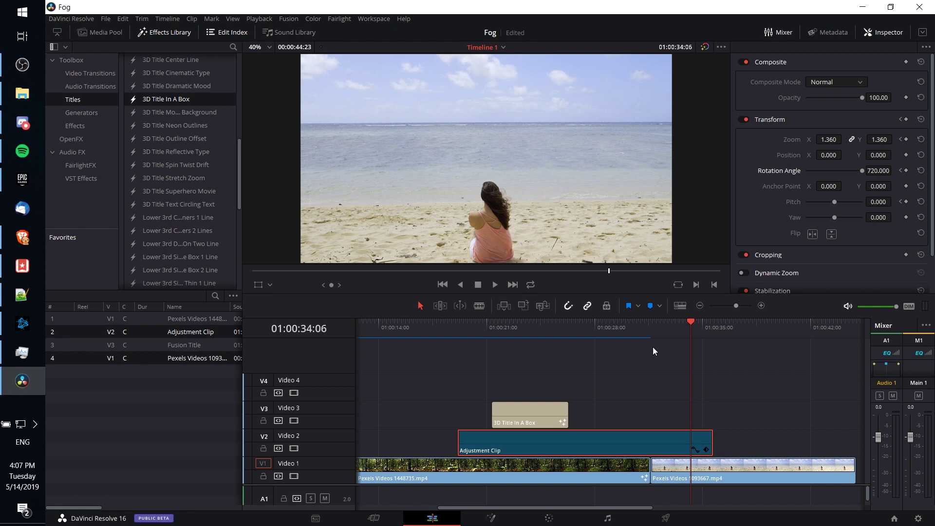
{"action": "left_click", "coordinate": [653, 347]}
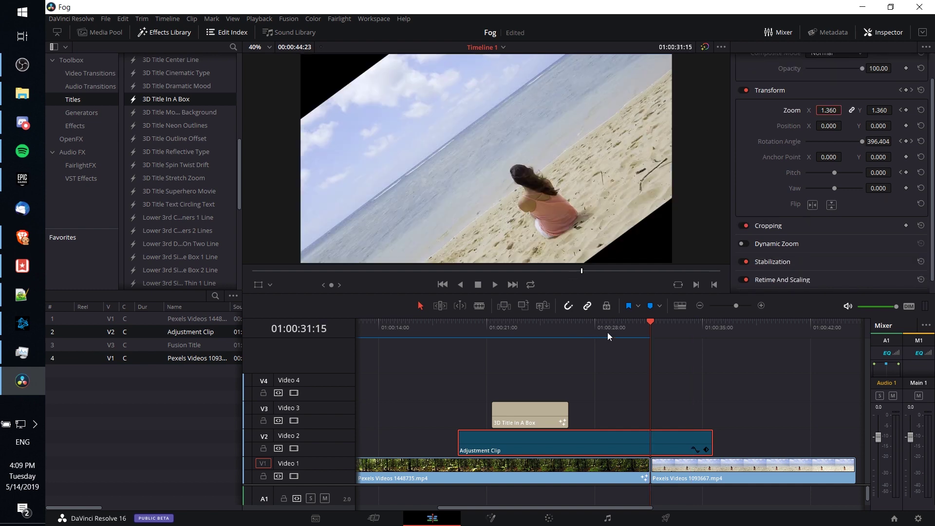
- Set the adjustment clip's zoom to 2.000 at the first rotation keyframe and play back the transition
{"action": "left_click", "coordinate": [620, 328]}
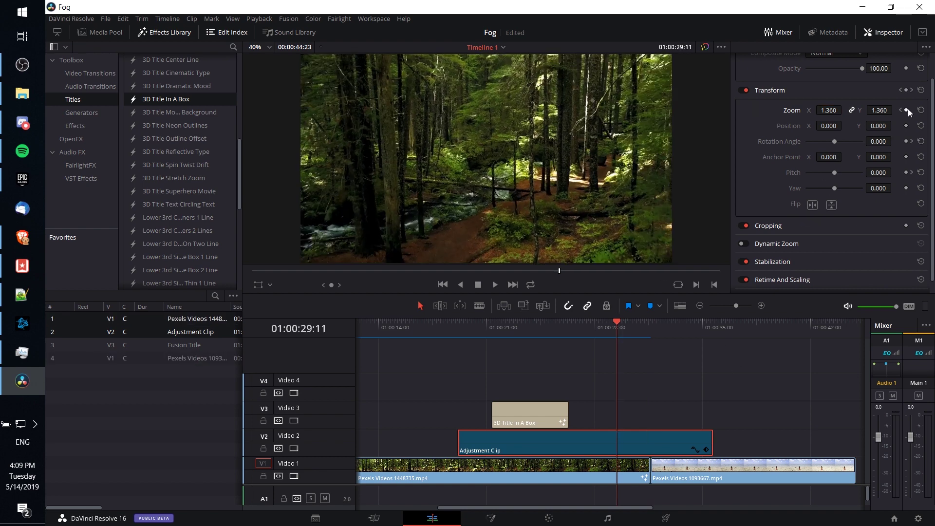
{"action": "left_click", "coordinate": [617, 321]}
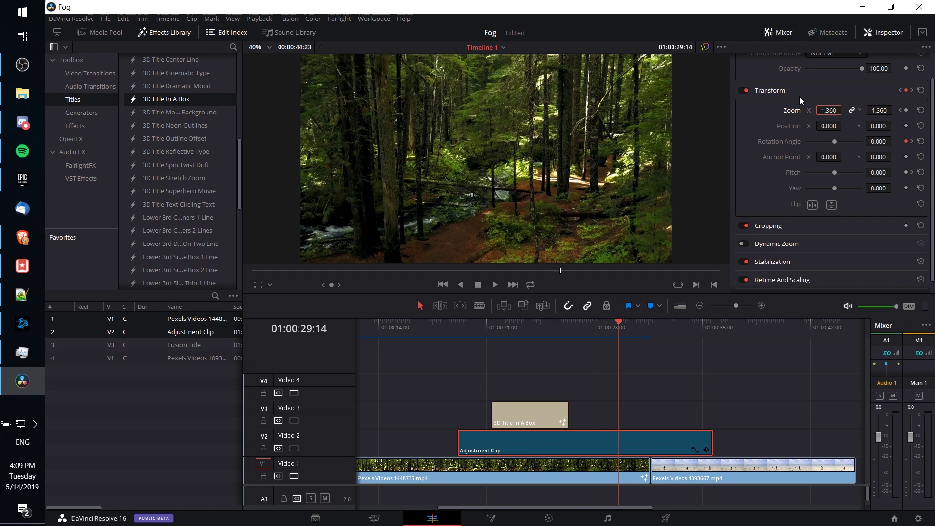
{"action": "left_click", "coordinate": [831, 110]}
{"action": "type", "text": "2"}
{"action": "key", "text": "Return"}
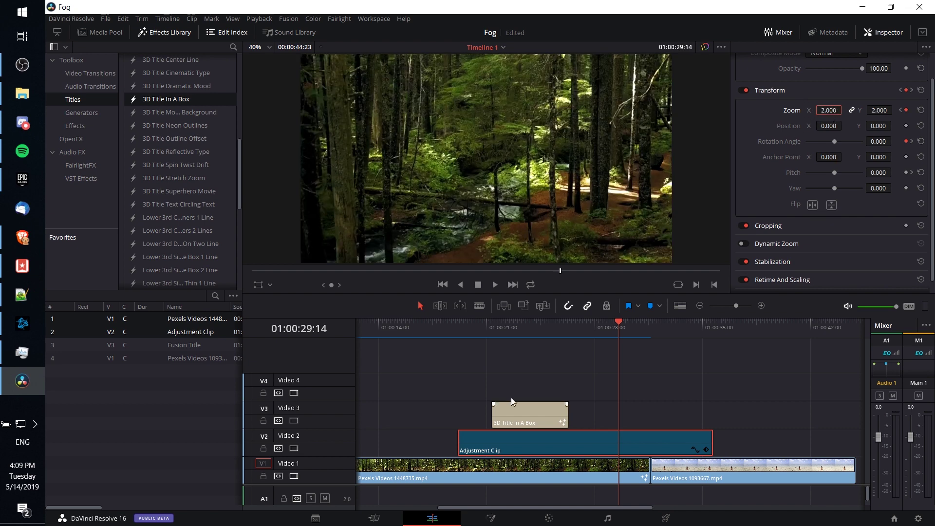
{"action": "left_click", "coordinate": [604, 328]}
{"action": "key", "text": "space"}
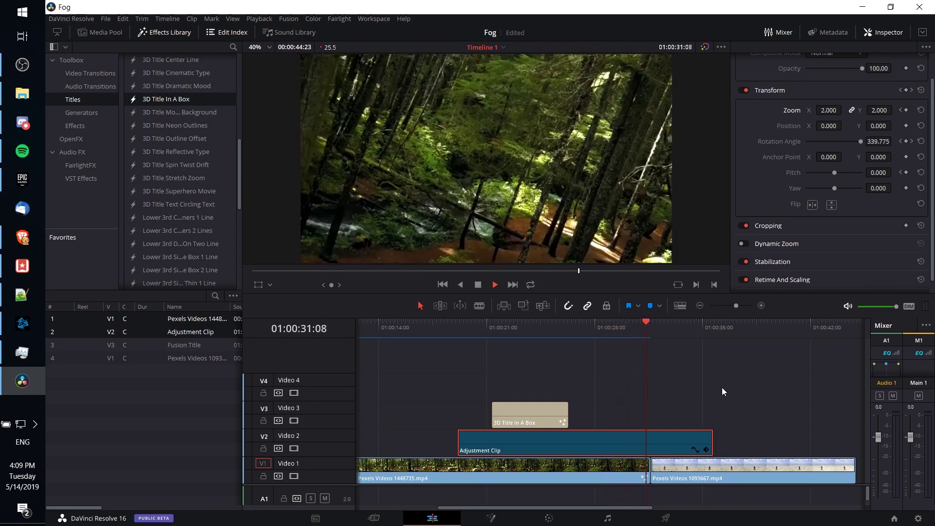
{"action": "key", "text": "slash"}
{"action": "key", "text": "space"}
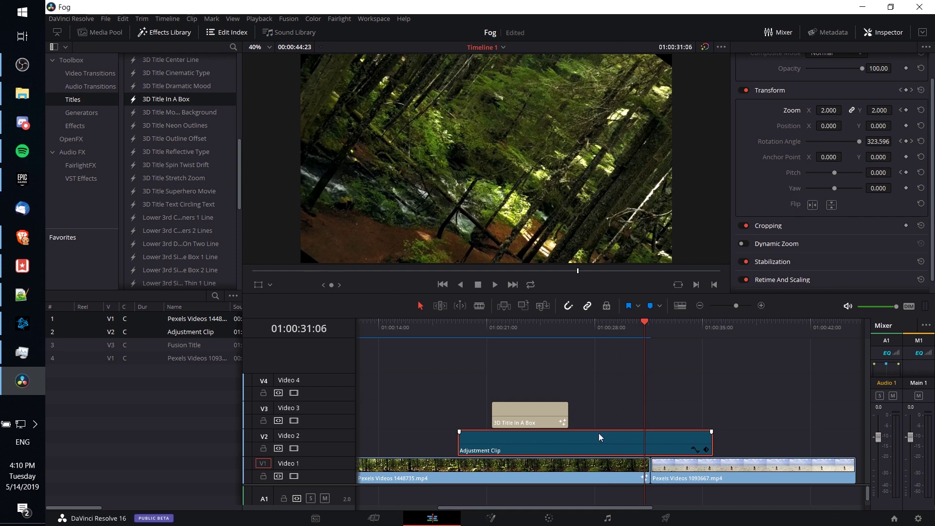
- Scale the forest clip on Video 1 to a zoom of 1.080, then replay the transition
{"action": "left_click", "coordinate": [623, 466]}
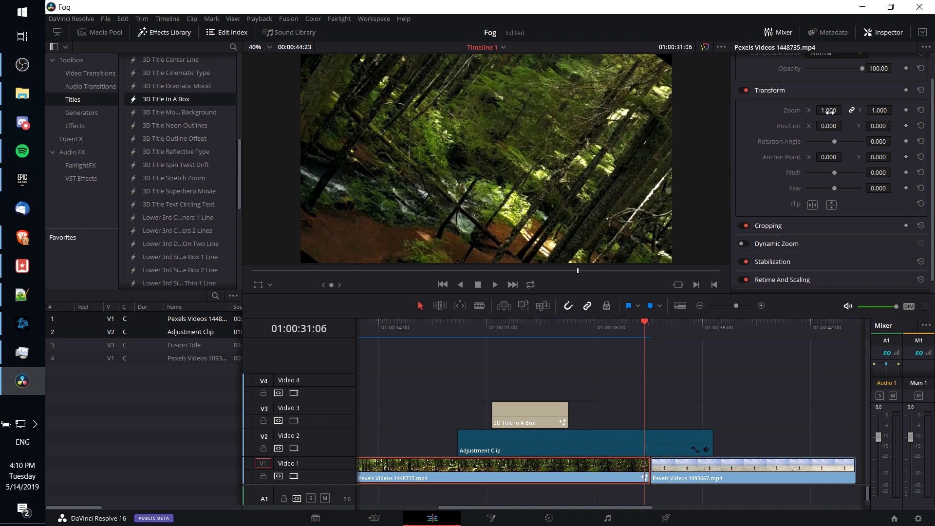
{"action": "left_click_drag", "start_coordinate": [829, 111], "coordinate": [844, 110]}
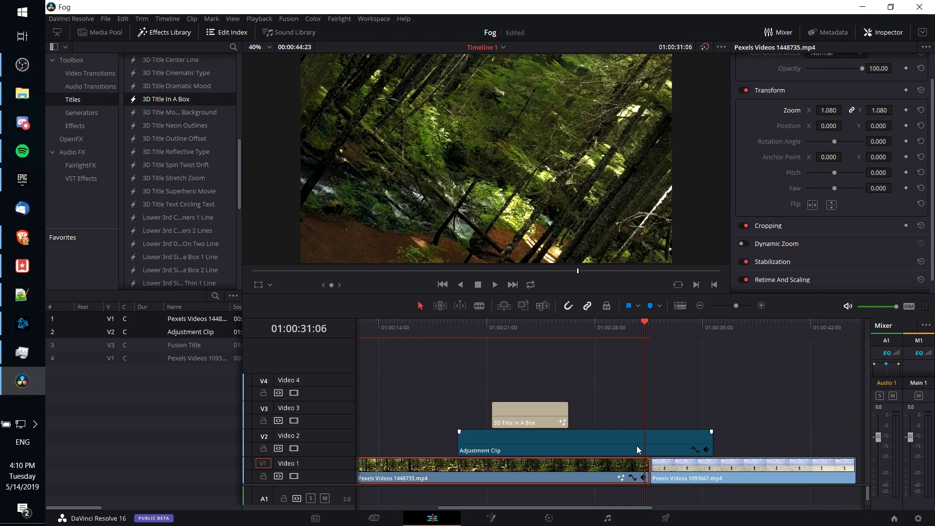
{"action": "left_click", "coordinate": [636, 448]}
{"action": "key", "text": "slash"}
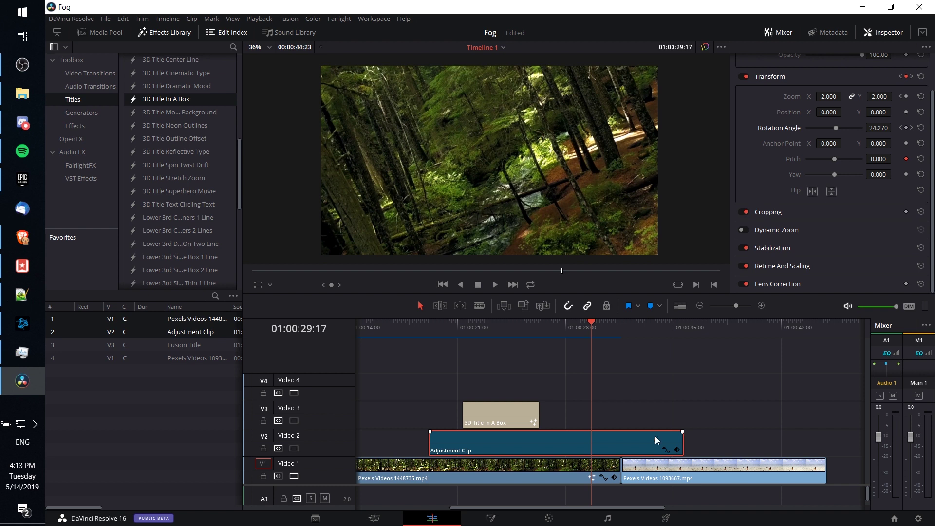
- Give the adjustment clip's first Rotation Angle keyframe an ease-out in the curve editor
{"action": "left_click", "coordinate": [666, 449]}
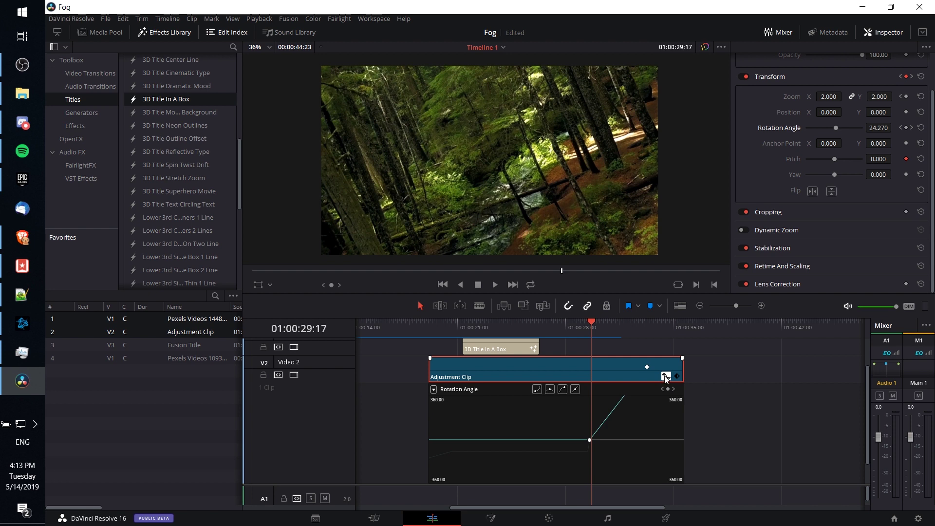
{"action": "left_click", "coordinate": [589, 440]}
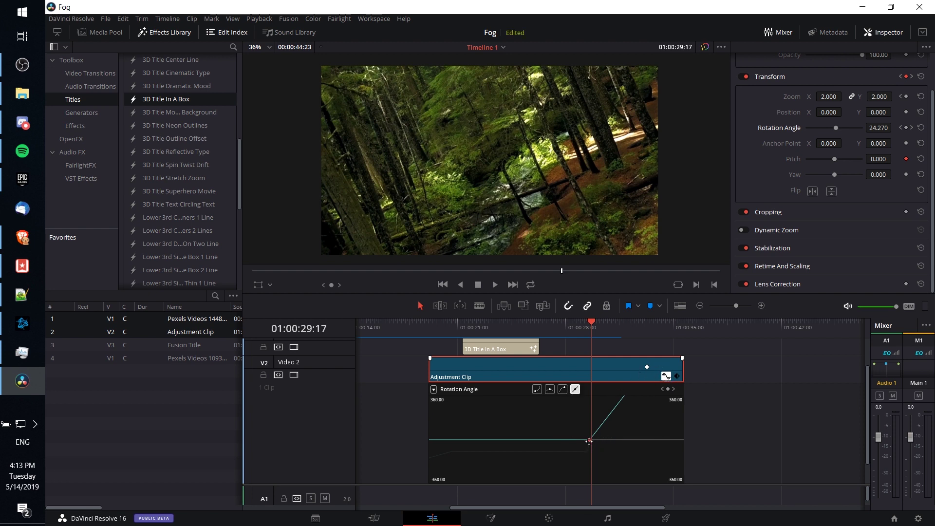
{"action": "left_click", "coordinate": [548, 392]}
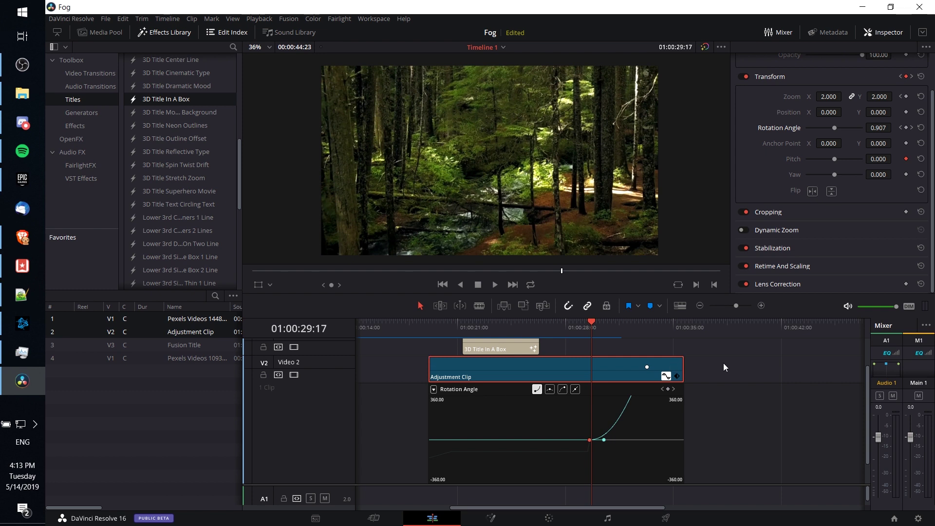
{"action": "left_click", "coordinate": [665, 376]}
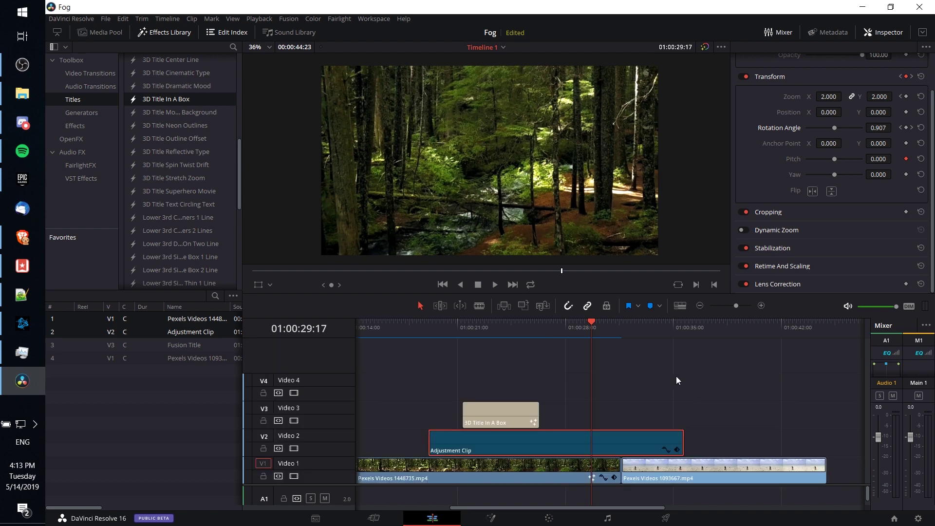
{"action": "key", "text": "space"}
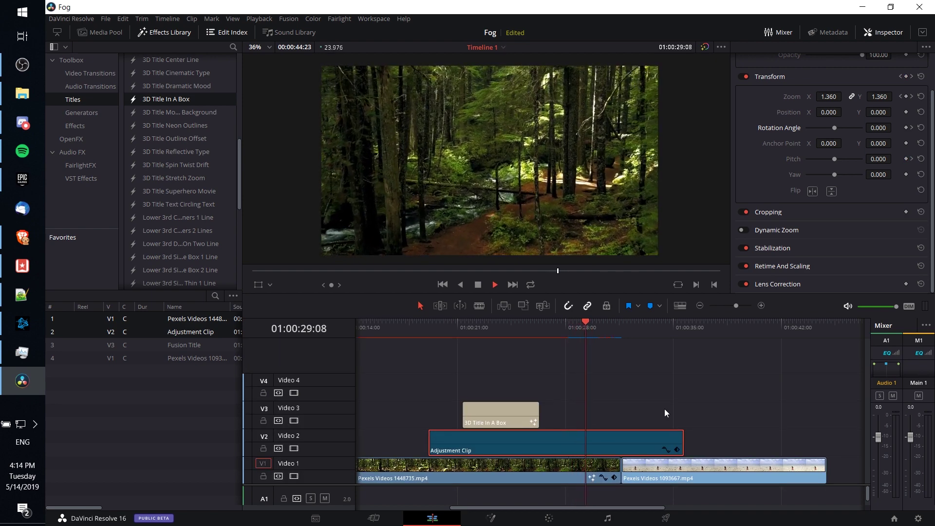
{"action": "left_click", "coordinate": [665, 410]}
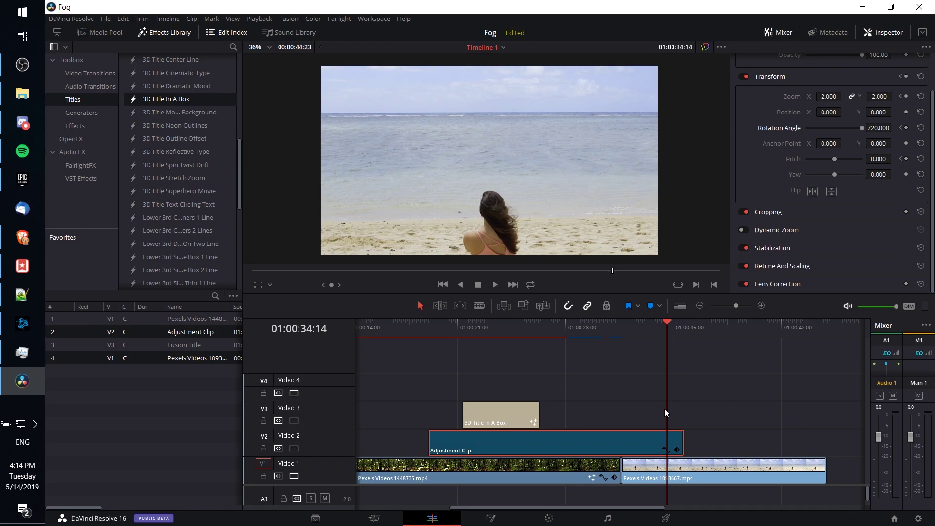